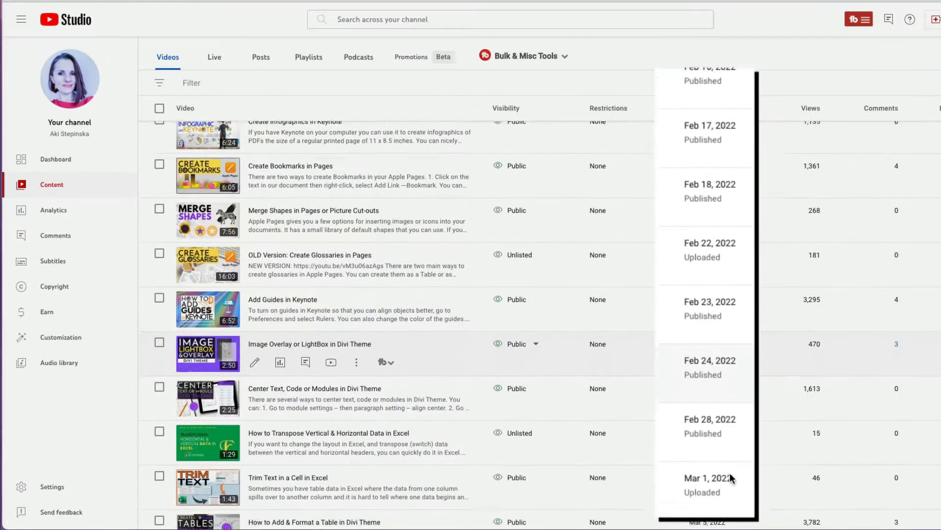
# - Find the "Add Guides in Keynote" video in the channel's content list and open it in the video editor
pyautogui.scroll(-10, 731, 473)
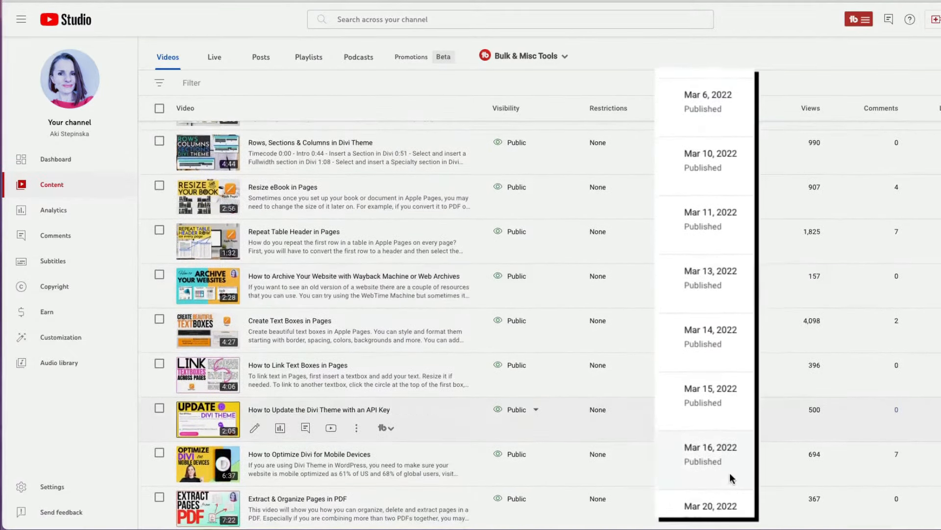
pyautogui.scroll(-8, 730, 476)
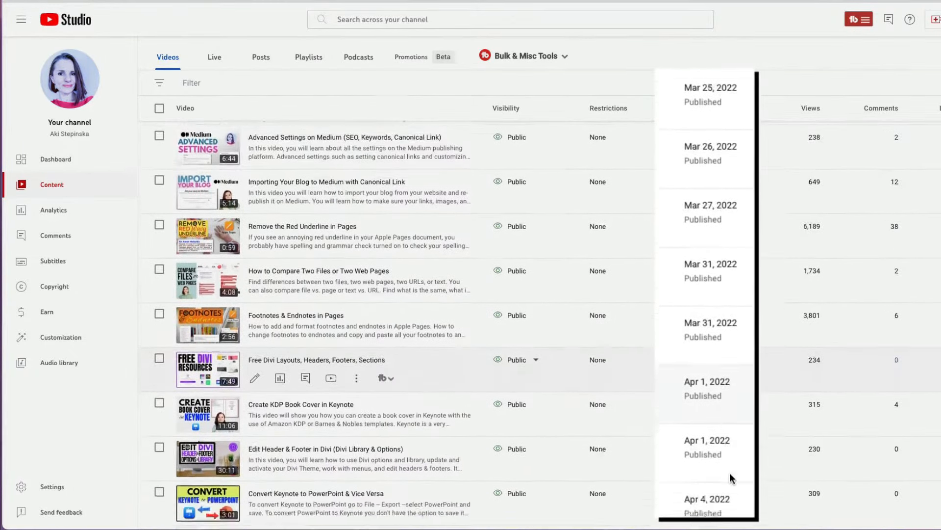
pyautogui.scroll(-3, 730, 472)
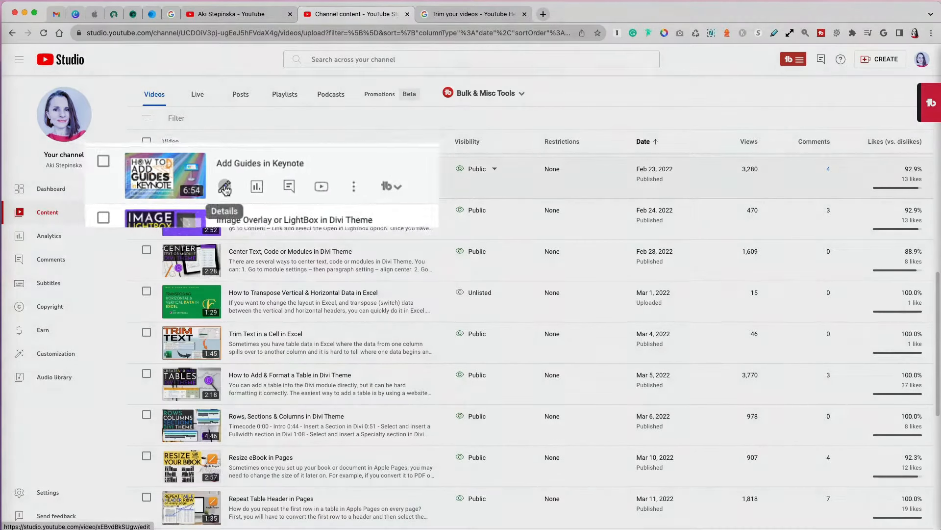
pyautogui.click(222, 187)
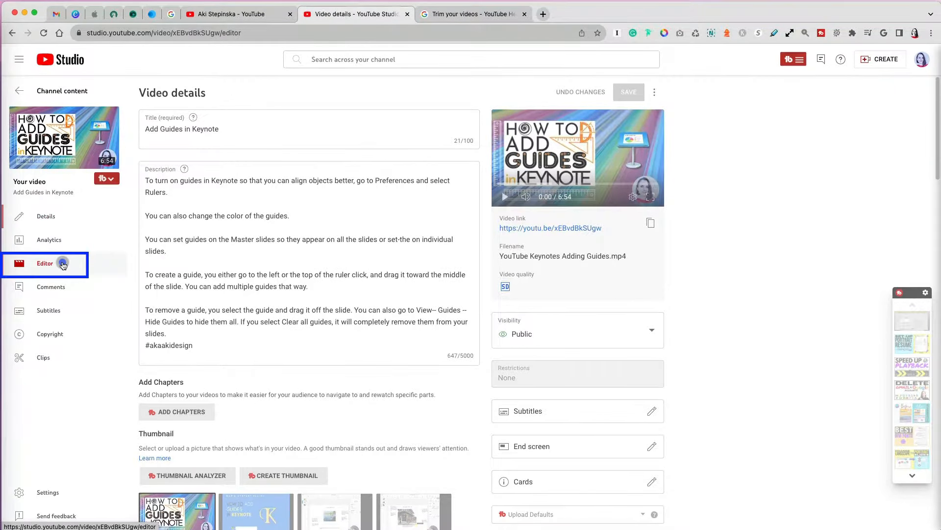
pyautogui.click(63, 264)
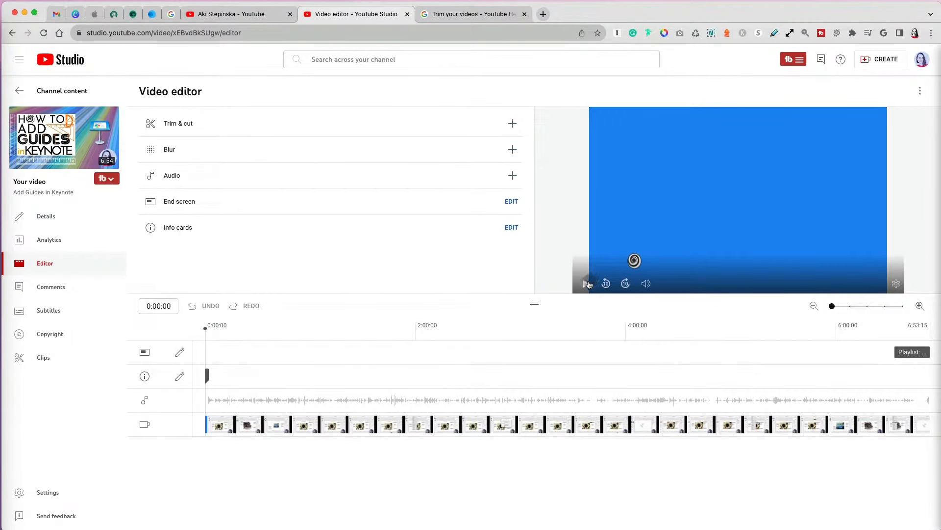
# - Play the opening seconds of the video, pause playback, and start trimming and cutting it
pyautogui.click(586, 283)
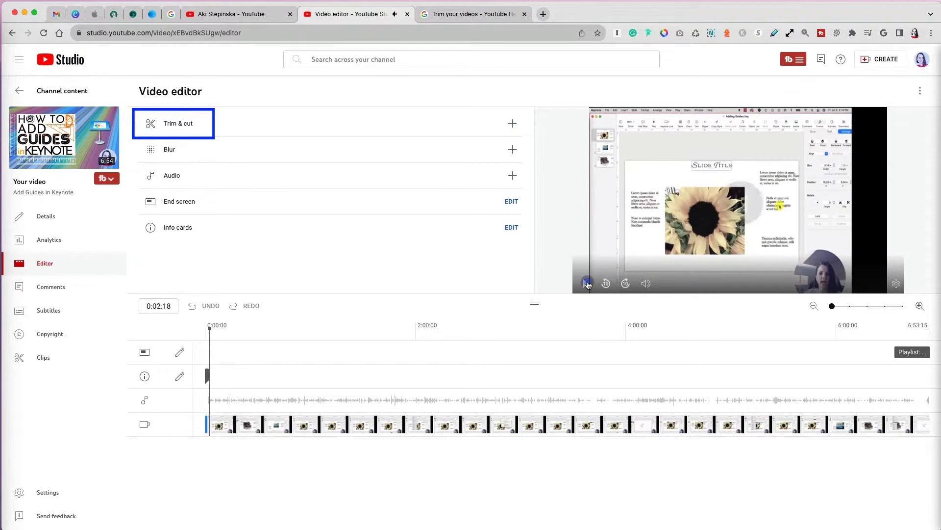
pyautogui.click(207, 126)
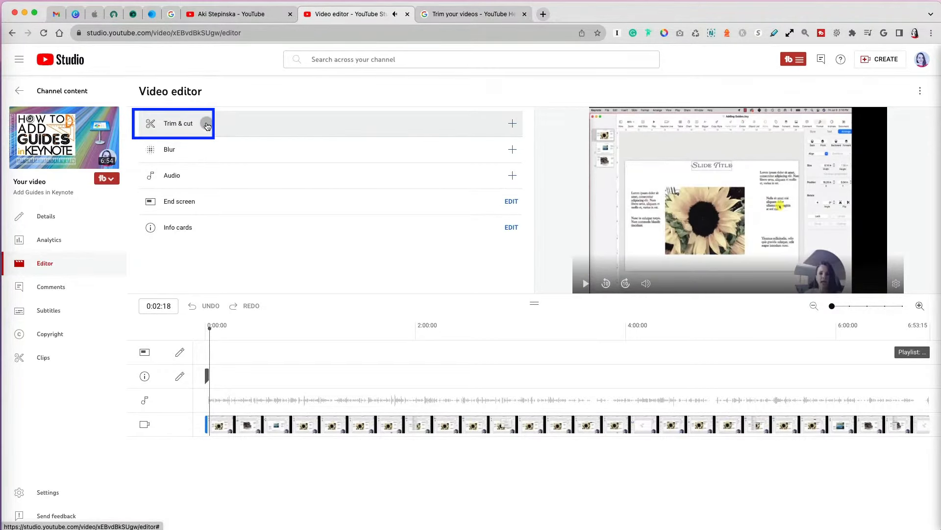
pyautogui.click(207, 126)
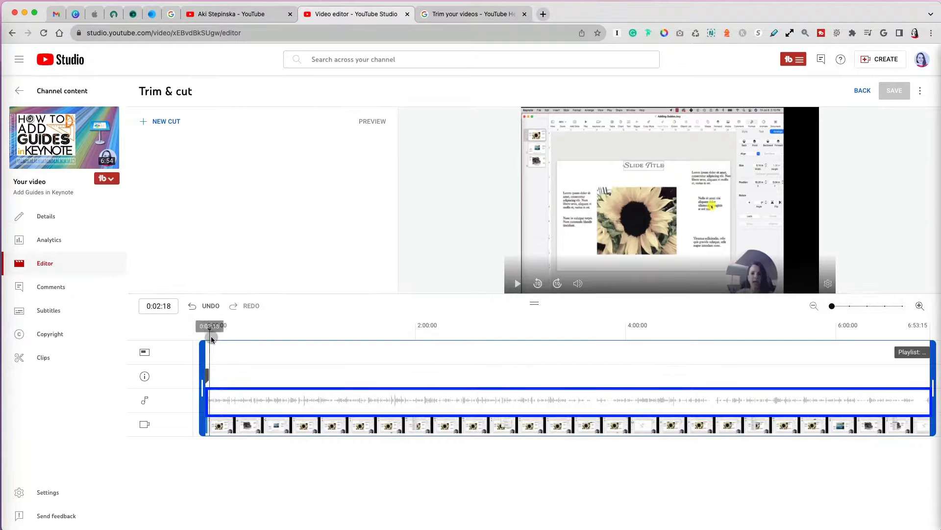
# - Trim off the intro by moving the video's start to 0:01:26, where the blue title slide ends
pyautogui.moveTo(210, 339); pyautogui.dragTo(207, 338)
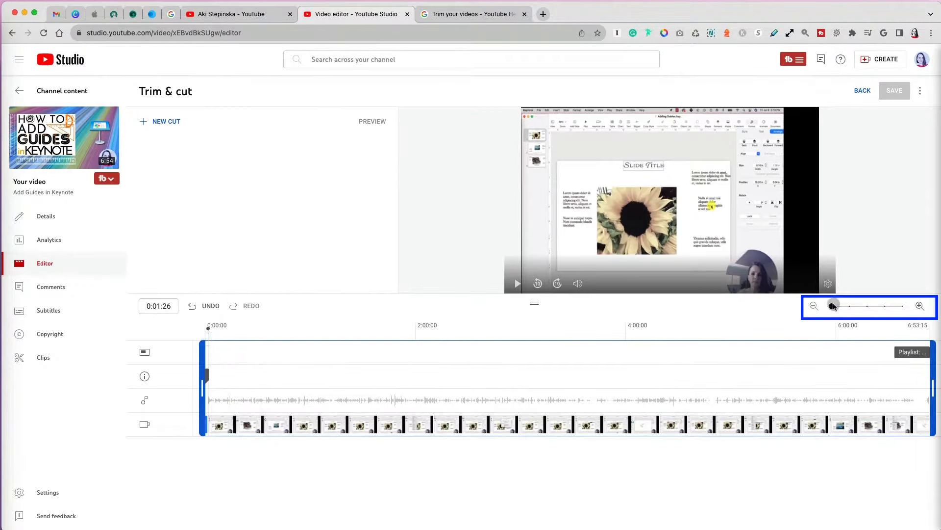
pyautogui.moveTo(832, 306); pyautogui.dragTo(881, 307)
pyautogui.click(422, 418)
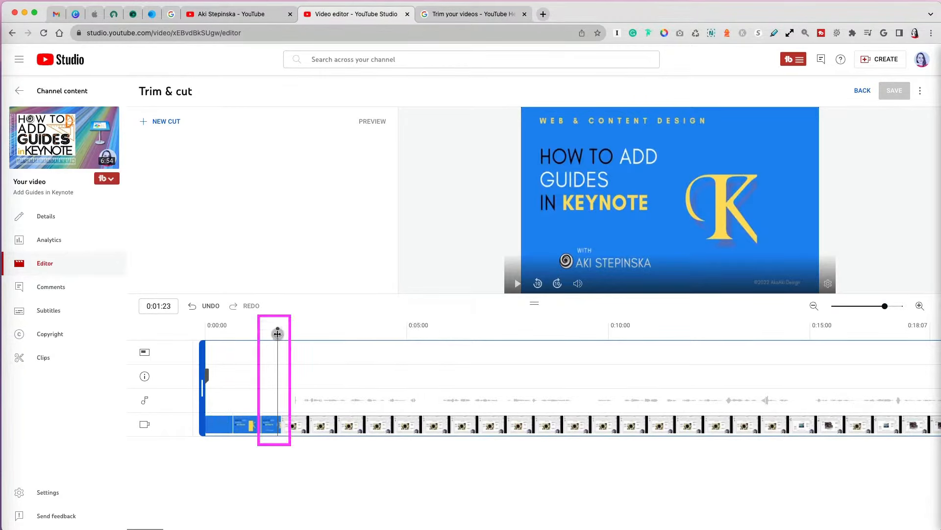
pyautogui.moveTo(278, 334)
pyautogui.mouseDown()
pyautogui.moveTo(257, 335)
pyautogui.moveTo(292, 339)
pyautogui.moveTo(281, 338)
pyautogui.mouseUp()
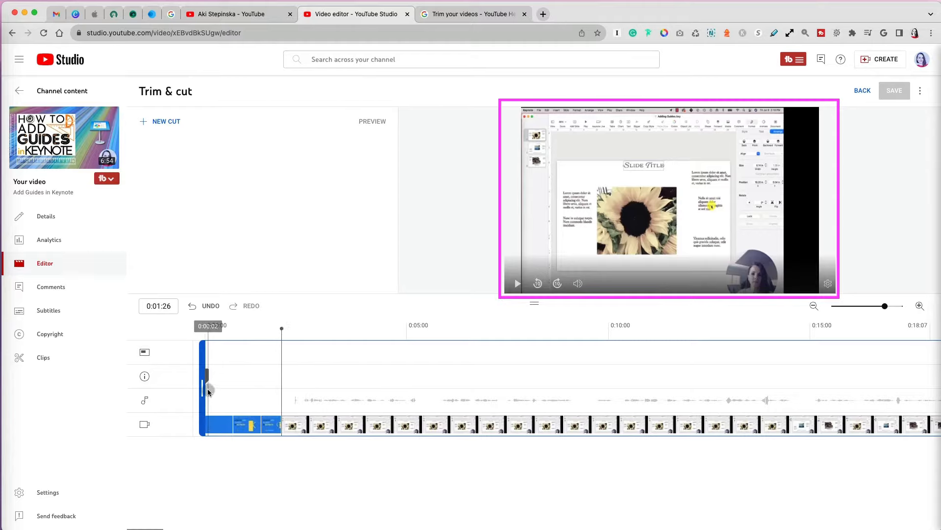
pyautogui.moveTo(204, 383); pyautogui.dragTo(280, 382)
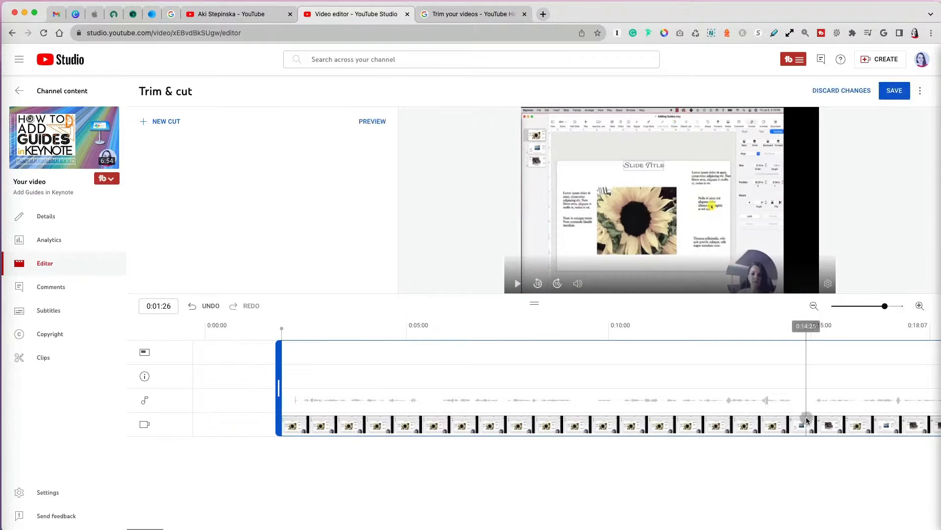
# - Trim a sliver off the very end of the video and submit the changes for saving
pyautogui.hscroll(10, 808, 420)
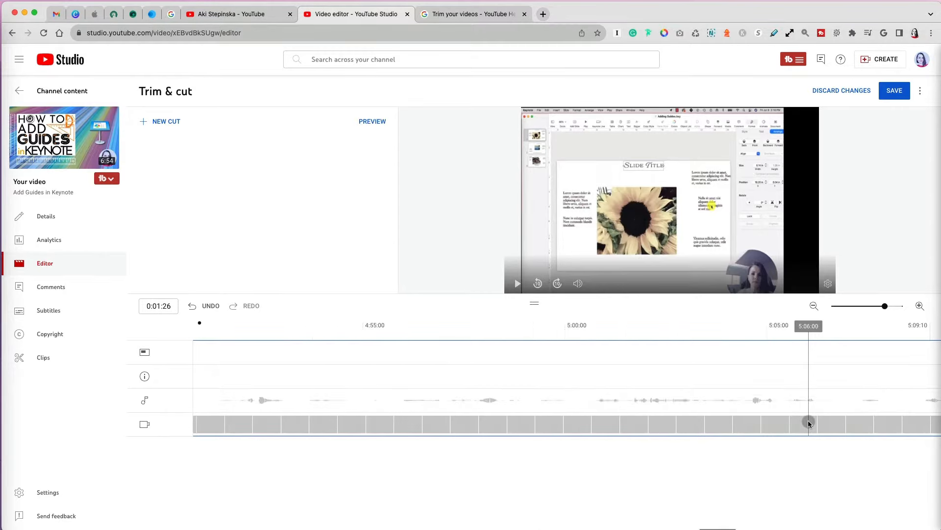
pyautogui.hscroll(10, 808, 420)
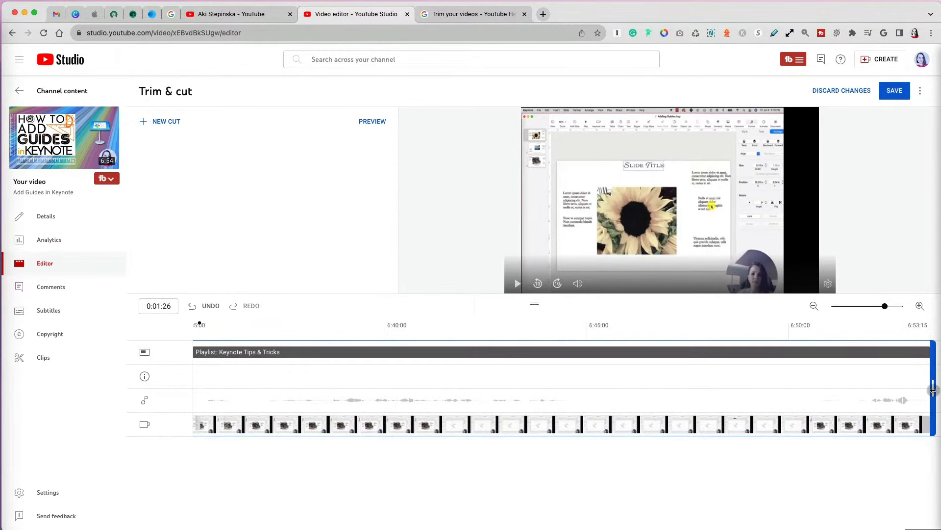
pyautogui.moveTo(932, 391); pyautogui.dragTo(916, 392)
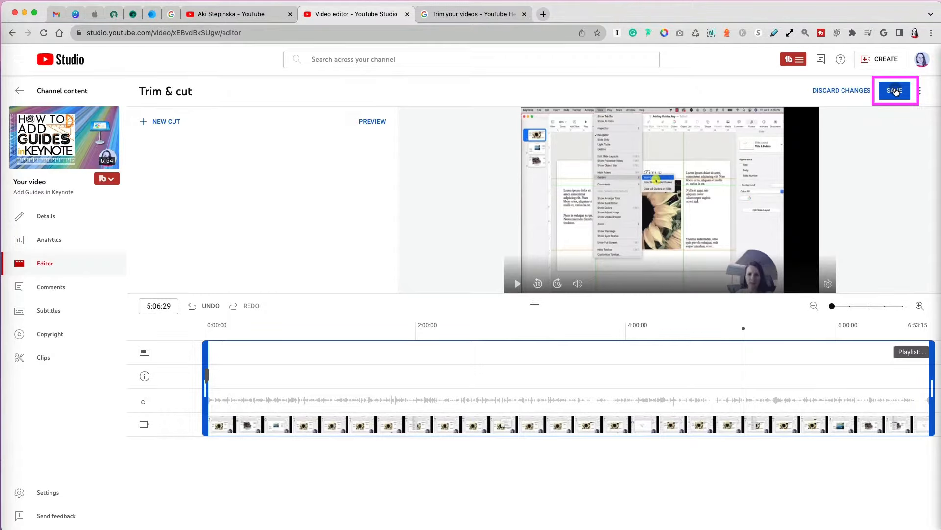
pyautogui.click(895, 92)
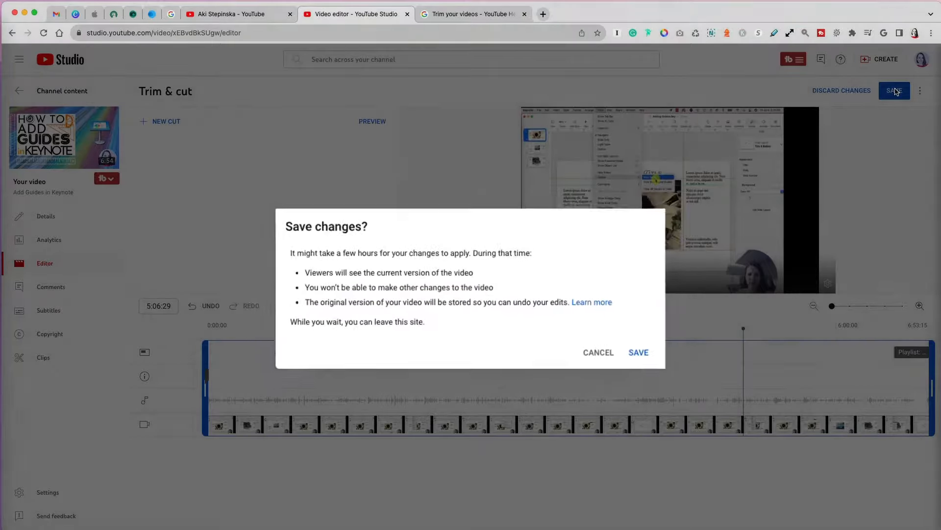
pyautogui.click(612, 339)
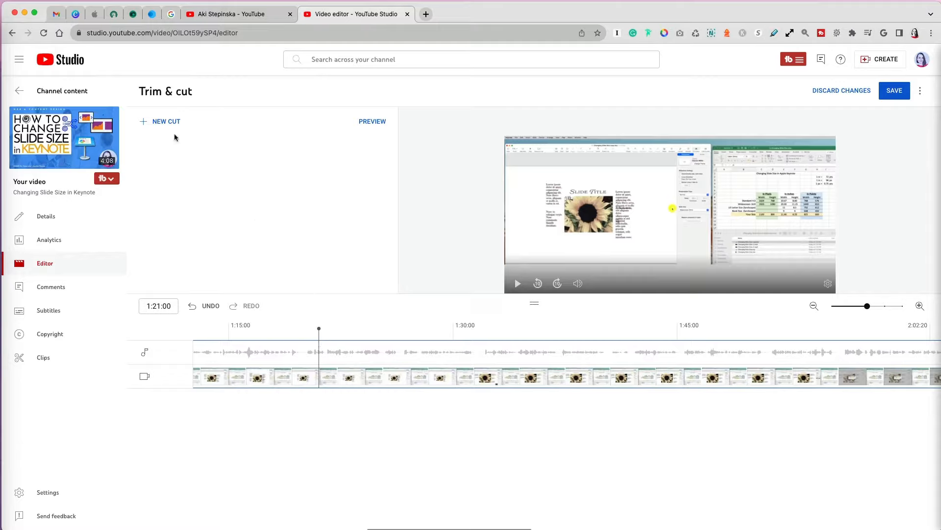
# - Cut the section from 0:26:20 to 1:59:29 out of the "Changing Slide Size in Keynote" video
pyautogui.click(164, 123)
pyautogui.click(164, 124)
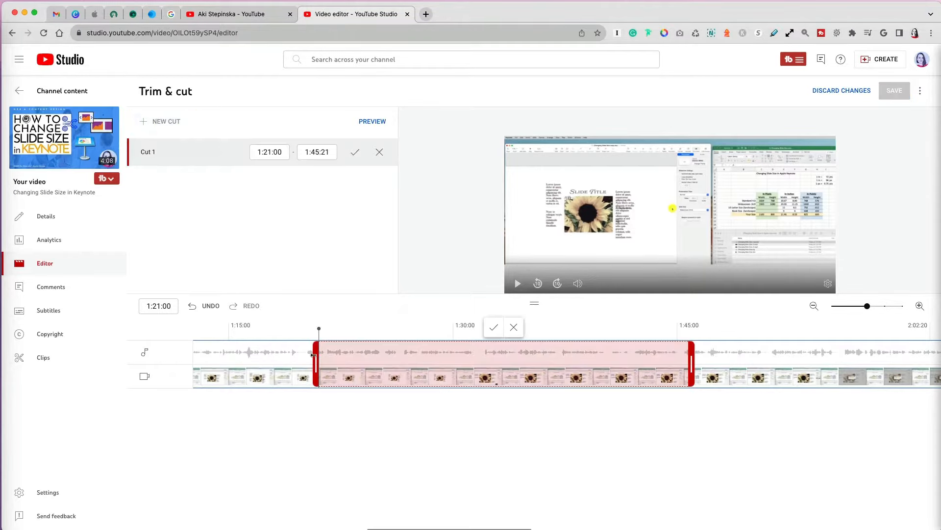
pyautogui.moveTo(317, 358); pyautogui.dragTo(405, 358)
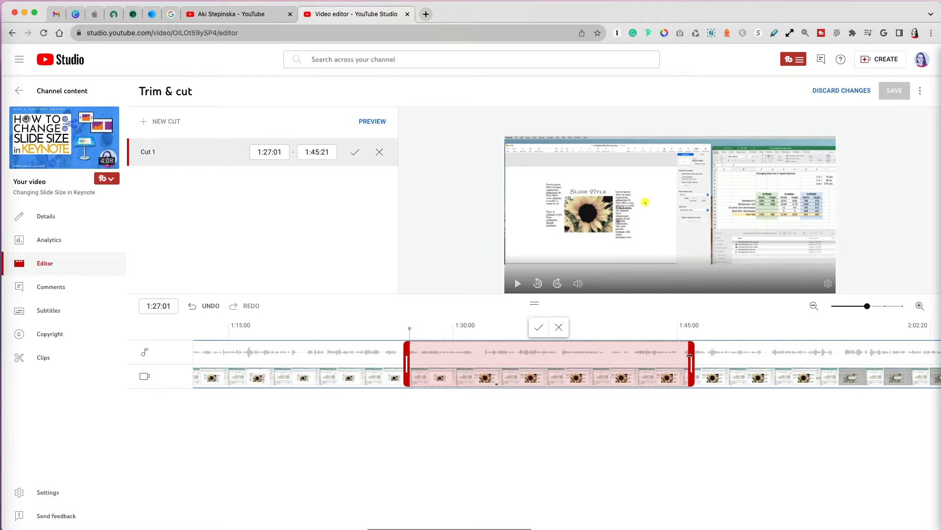
pyautogui.moveTo(690, 356); pyautogui.dragTo(840, 356)
pyautogui.moveTo(868, 306); pyautogui.dragTo(832, 306)
pyautogui.moveTo(348, 363); pyautogui.dragTo(280, 361)
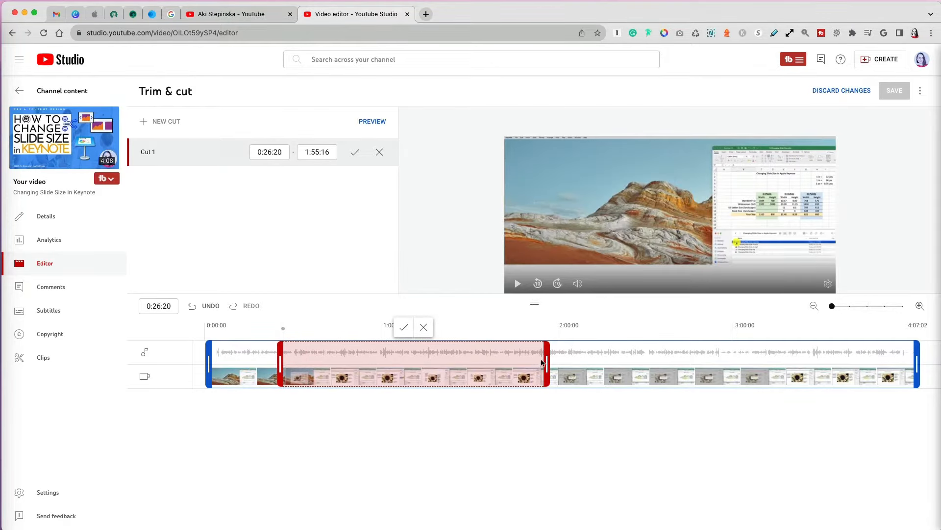
pyautogui.moveTo(543, 363); pyautogui.dragTo(560, 372)
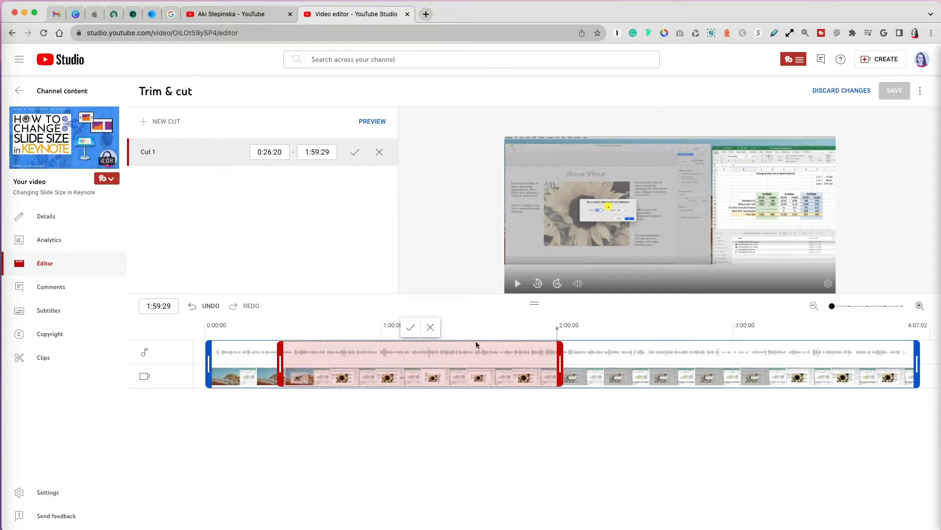
pyautogui.click(409, 328)
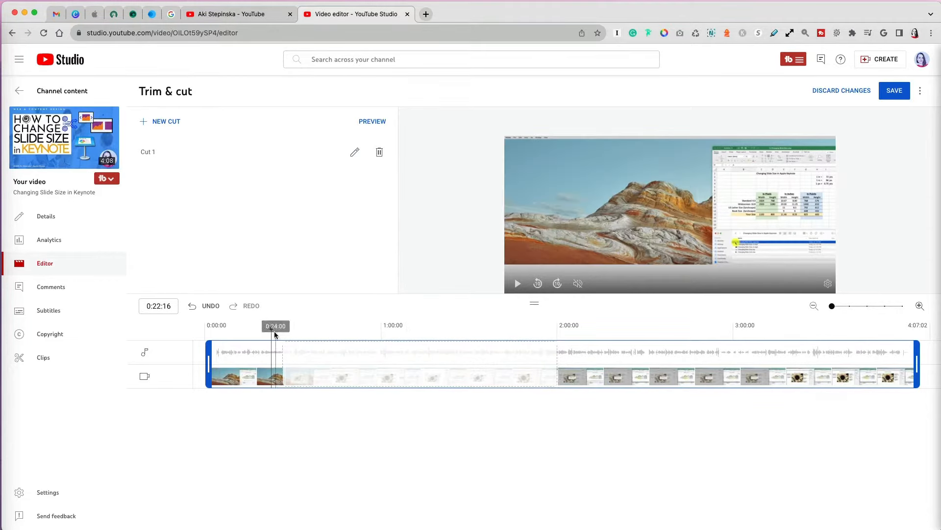
# - Play the video from 0:25:11, just before the first cut, to check how playback crosses the removed section
pyautogui.moveTo(272, 330); pyautogui.dragTo(280, 332)
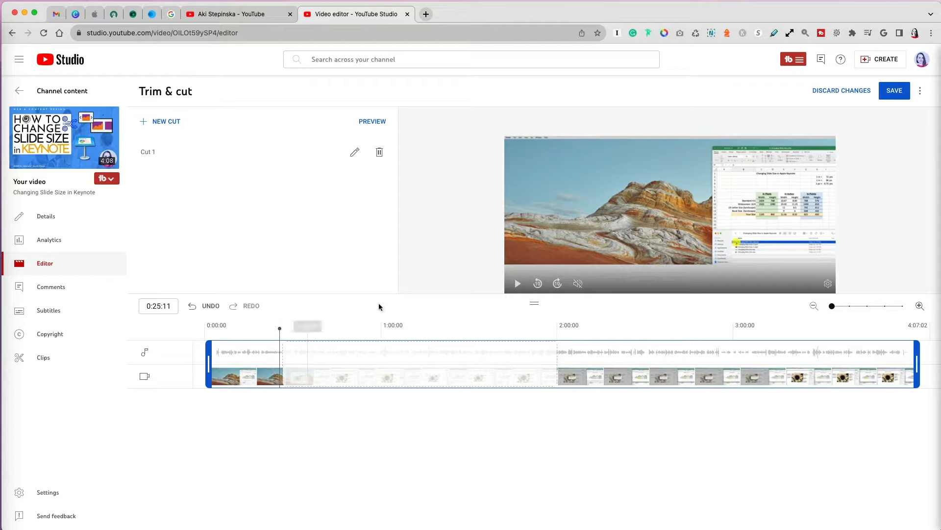
pyautogui.click(515, 284)
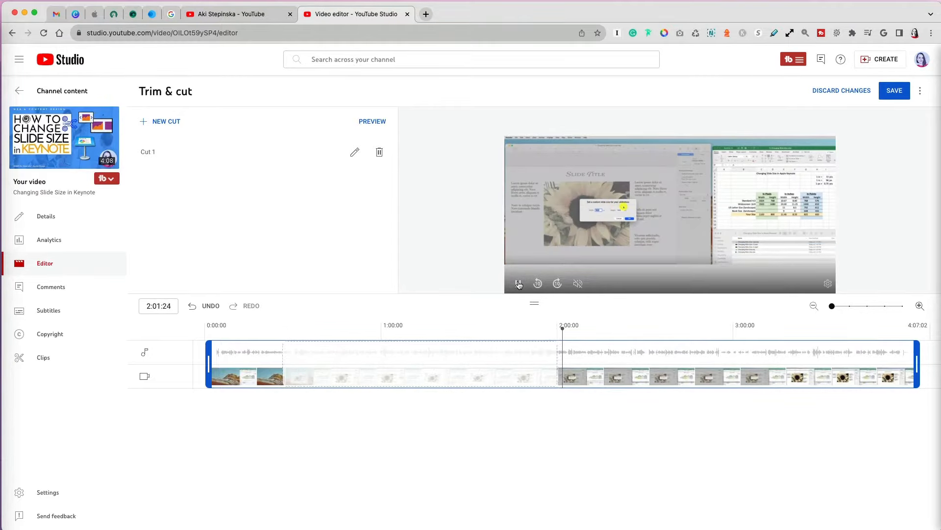
pyautogui.click(519, 284)
# - Add a second cut spanning 2:02:07 to 3:12:01
pyautogui.click(170, 127)
pyautogui.click(631, 360)
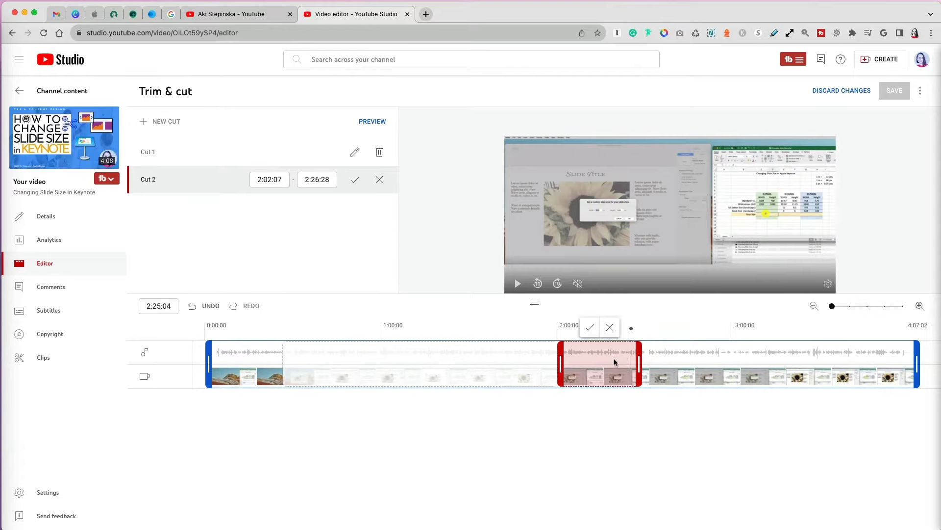
pyautogui.moveTo(639, 363); pyautogui.dragTo(771, 363)
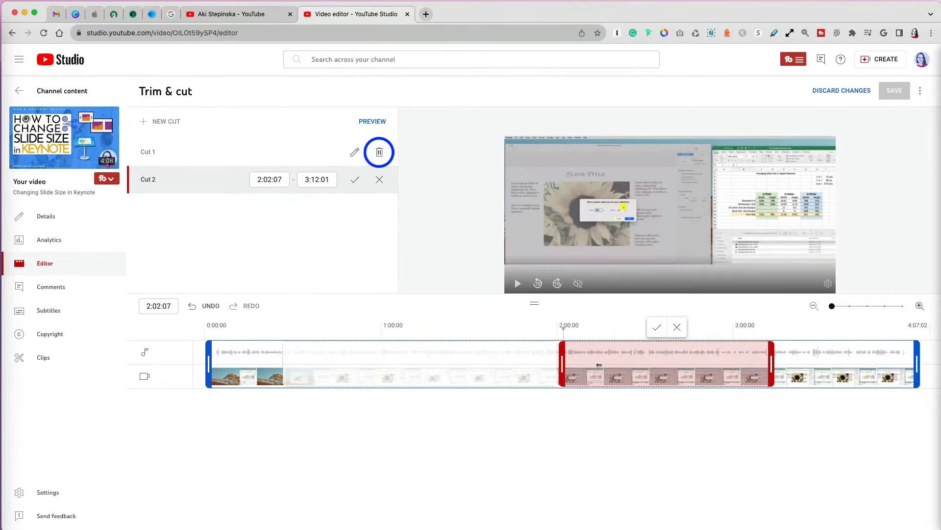
pyautogui.click(742, 327)
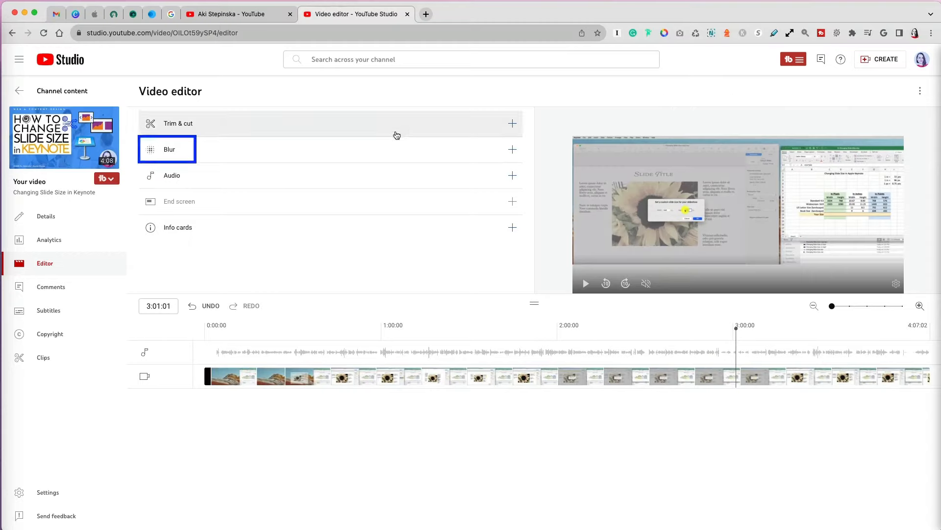
# - Add a custom blur with a fixed position, spanning 2:39:15 to 3:28:27, and move the playhead to 2:58:20
pyautogui.click(345, 153)
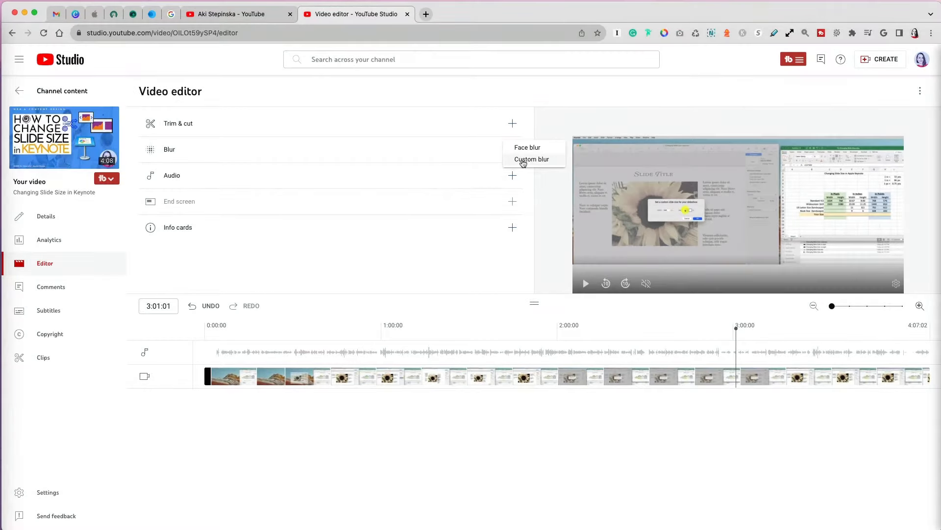
pyautogui.click(522, 148)
pyautogui.click(523, 160)
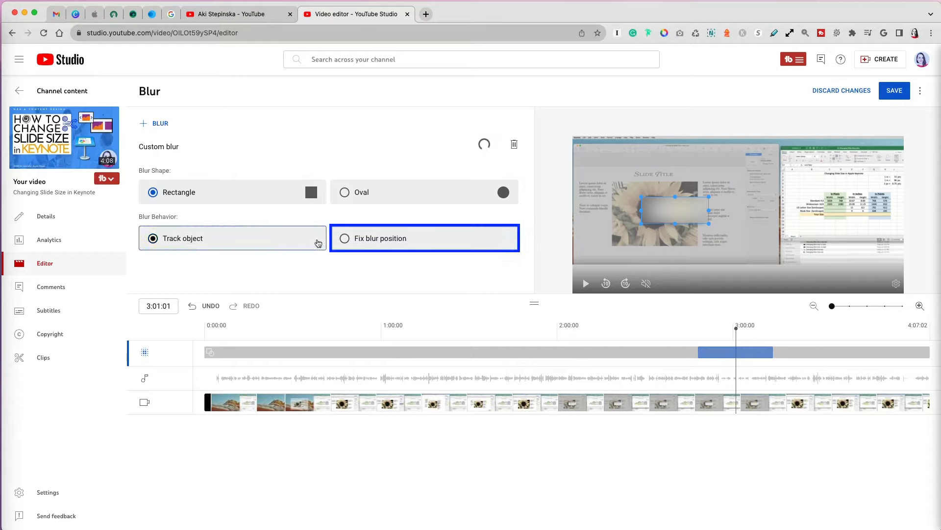
pyautogui.click(344, 239)
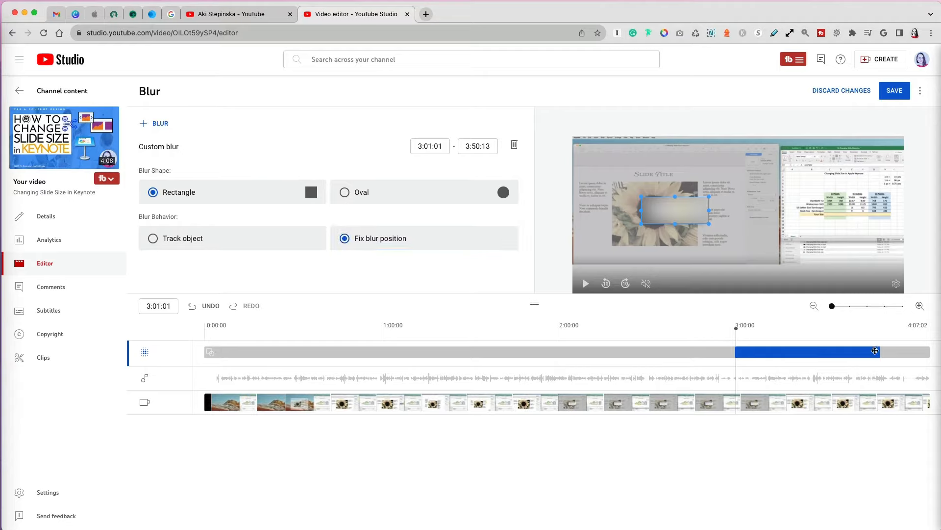
pyautogui.moveTo(875, 351); pyautogui.dragTo(812, 351)
pyautogui.moveTo(736, 338)
pyautogui.mouseDown()
pyautogui.moveTo(650, 339)
pyautogui.moveTo(759, 339)
pyautogui.moveTo(729, 342)
pyautogui.mouseUp()
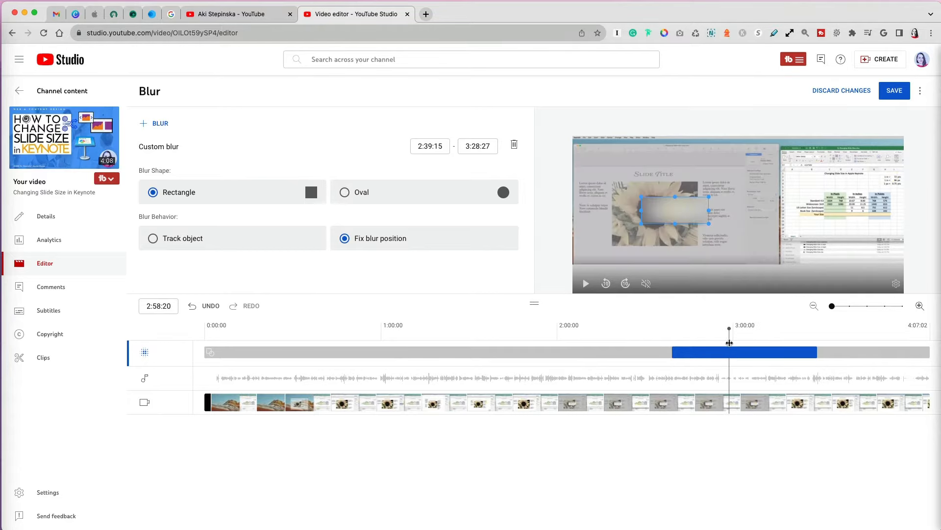
# - Make the blur an oval, resize and place it over the spreadsheet, and limit it to 2:47:21 to 3:05:20
pyautogui.click(358, 197)
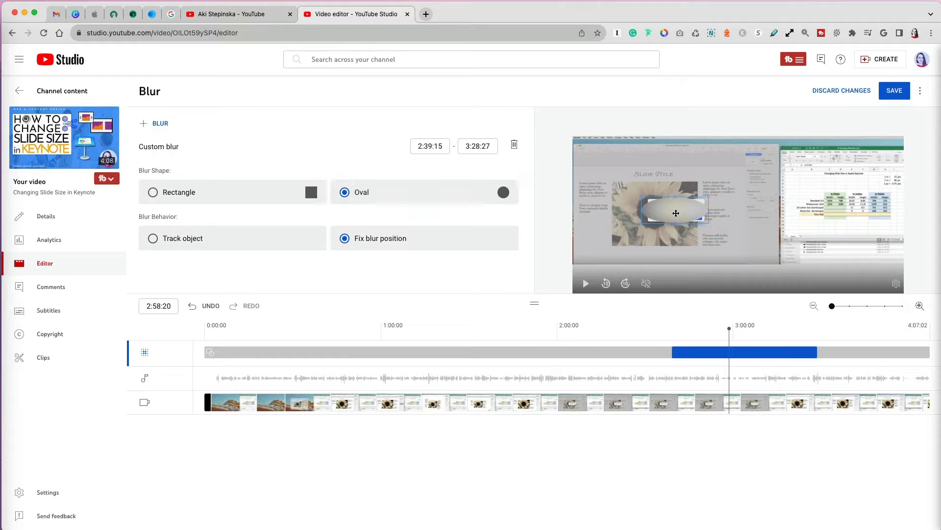
pyautogui.moveTo(707, 222); pyautogui.dragTo(642, 210)
pyautogui.moveTo(637, 213); pyautogui.dragTo(857, 229)
pyautogui.moveTo(789, 352); pyautogui.dragTo(748, 354)
pyautogui.moveTo(604, 350); pyautogui.dragTo(697, 351)
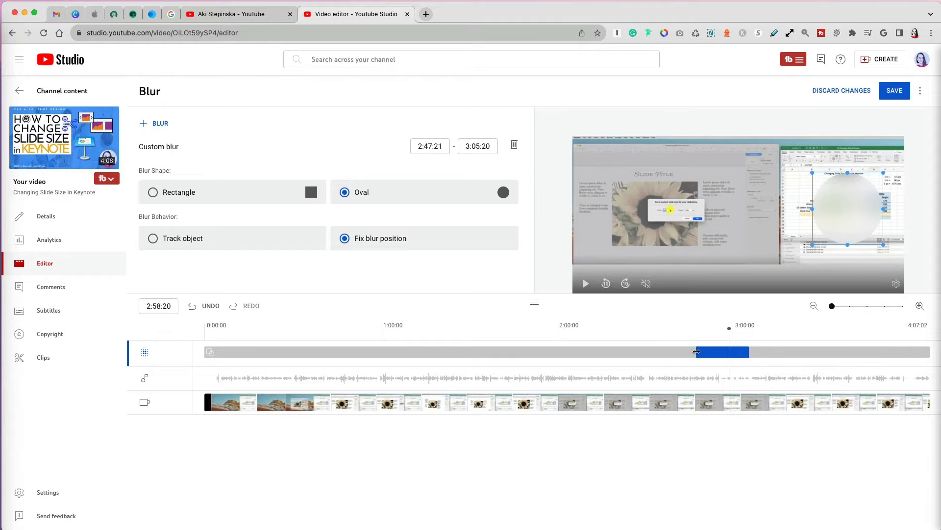
# - Discard the blur changes and open the audio library for adding music to the video
pyautogui.click(846, 92)
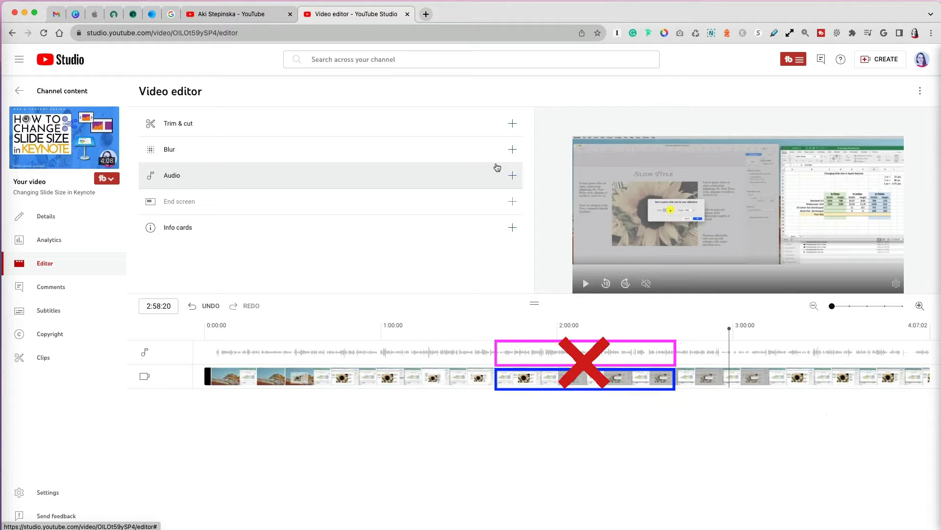
pyautogui.click(512, 175)
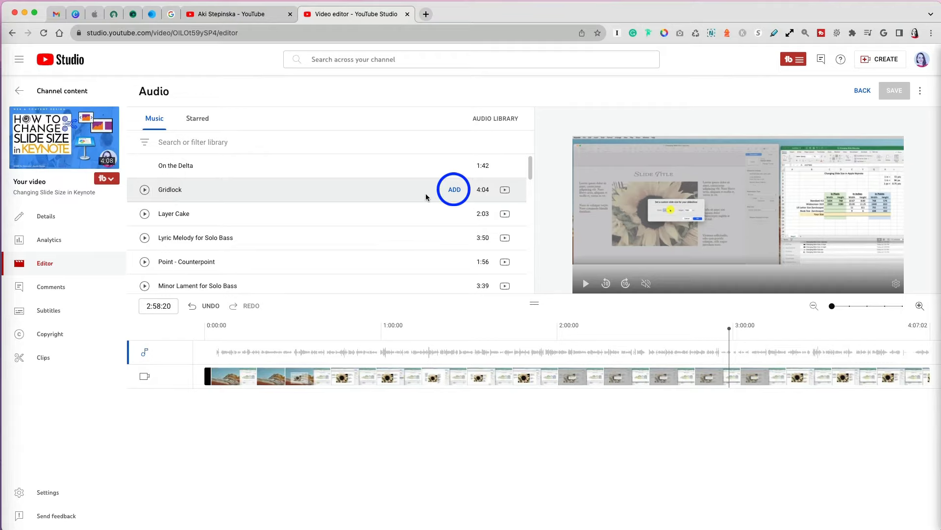
# - Add the Gridlock track to the video and trim it to span about 2:39 to 3:44
pyautogui.click(455, 192)
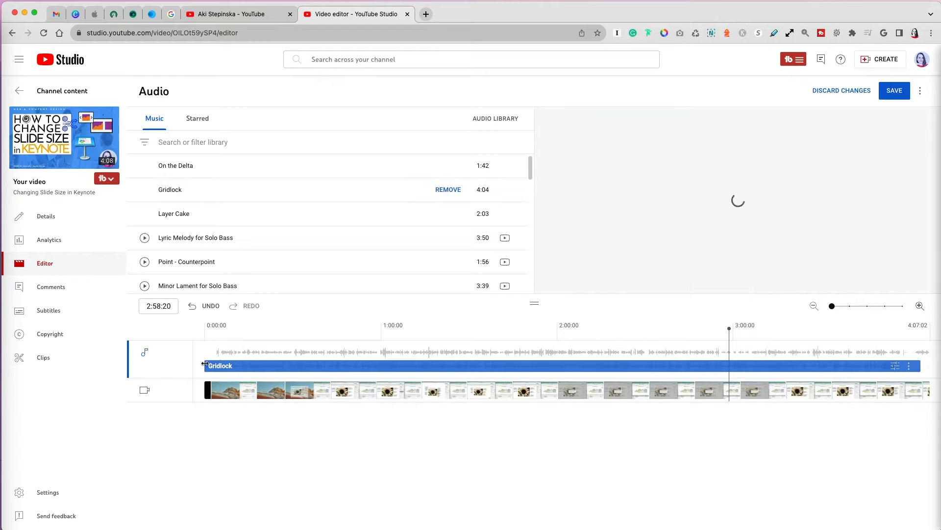
pyautogui.moveTo(206, 366); pyautogui.dragTo(672, 366)
pyautogui.moveTo(920, 365); pyautogui.dragTo(866, 366)
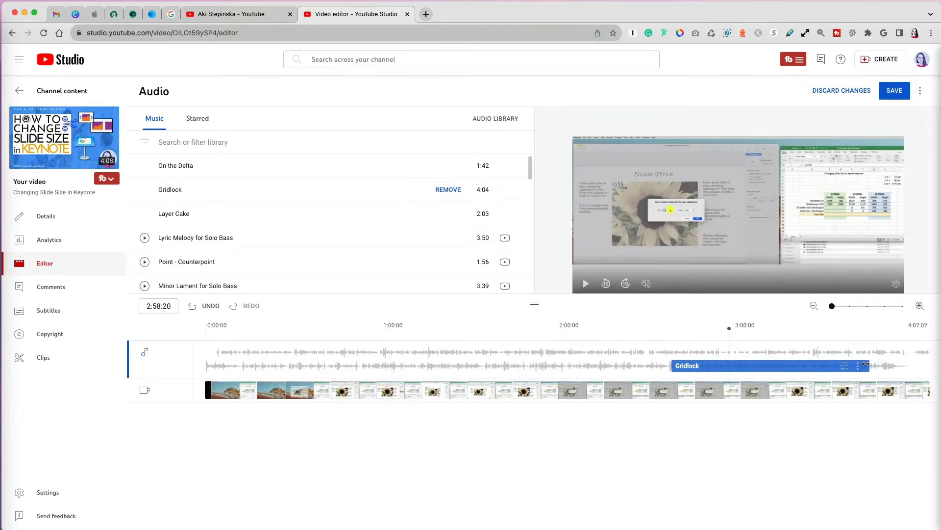
# - Preview the video with sound on from 2:58:20, then remove the Gridlock track
pyautogui.click(585, 285)
pyautogui.click(647, 284)
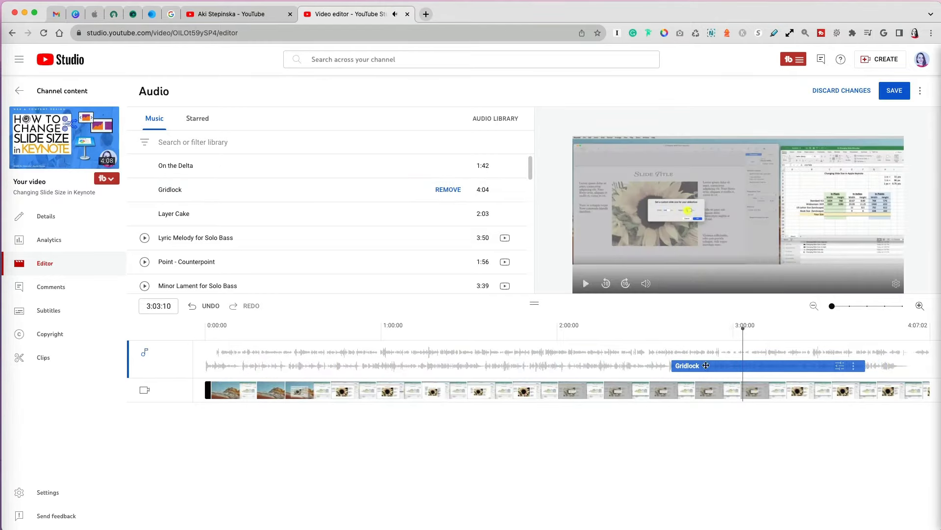
pyautogui.click(438, 192)
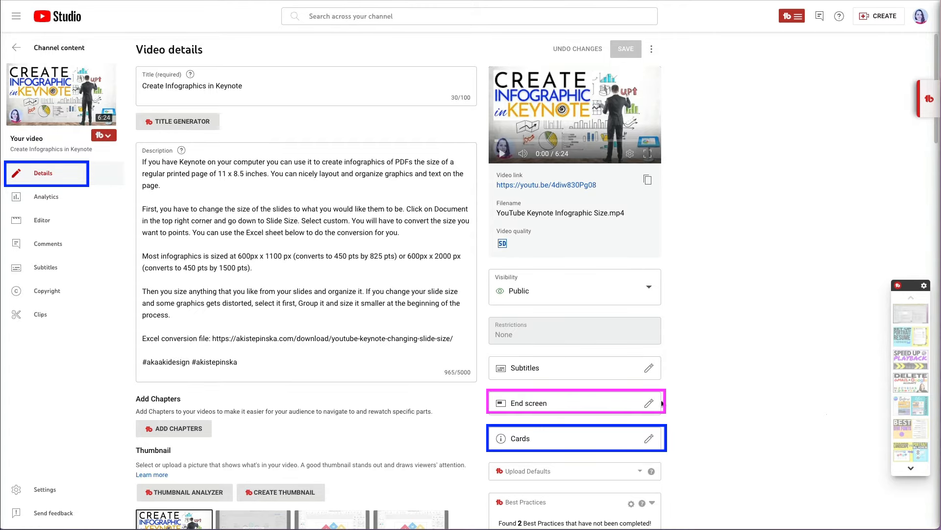
# - Open the end screen settings from the video's details to view the playlist element, and discard changes
pyautogui.click(650, 402)
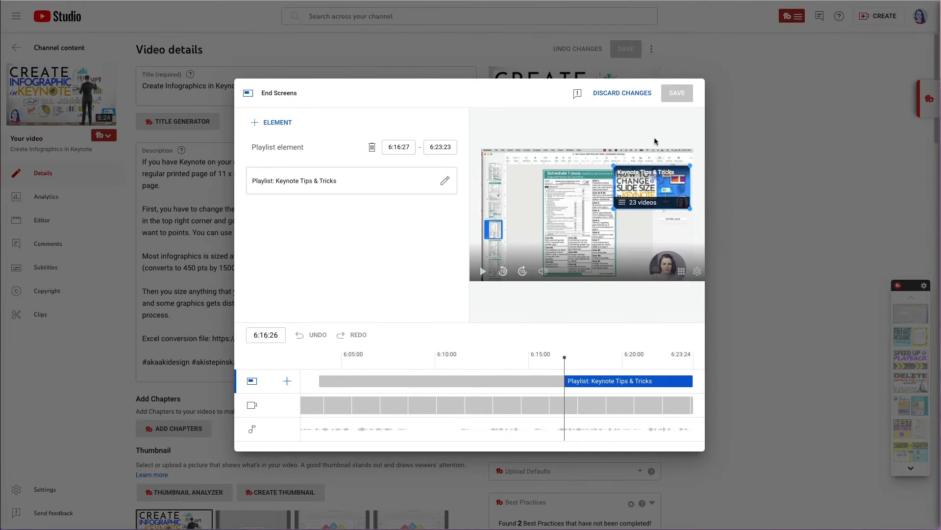
pyautogui.click(635, 100)
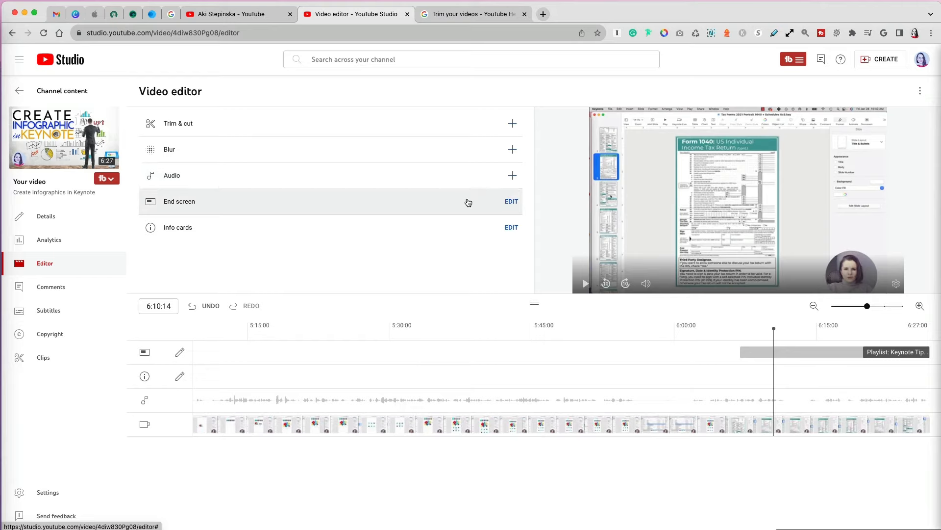
# - Open the end screen in the video editor and move the start of the Keynote Tips & Tricks playlist element slightly earlier
pyautogui.click(511, 202)
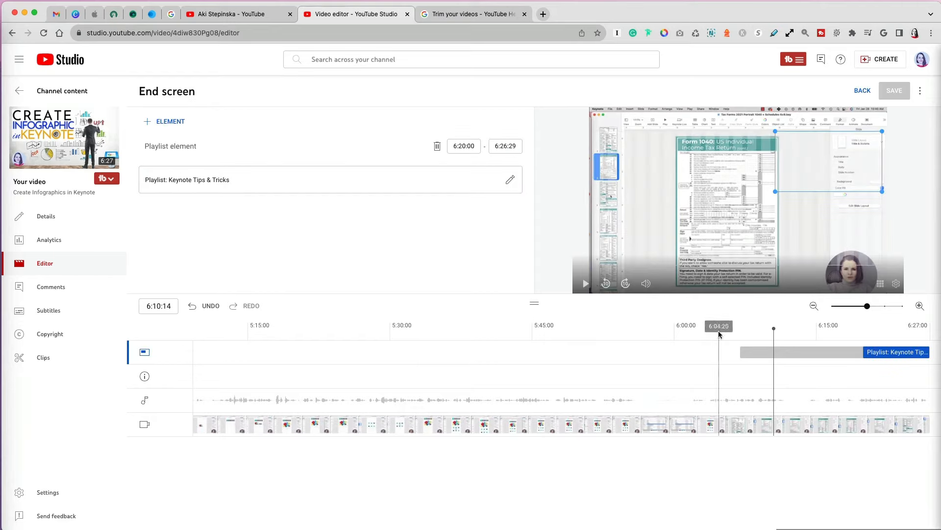
pyautogui.moveTo(864, 352); pyautogui.dragTo(851, 351)
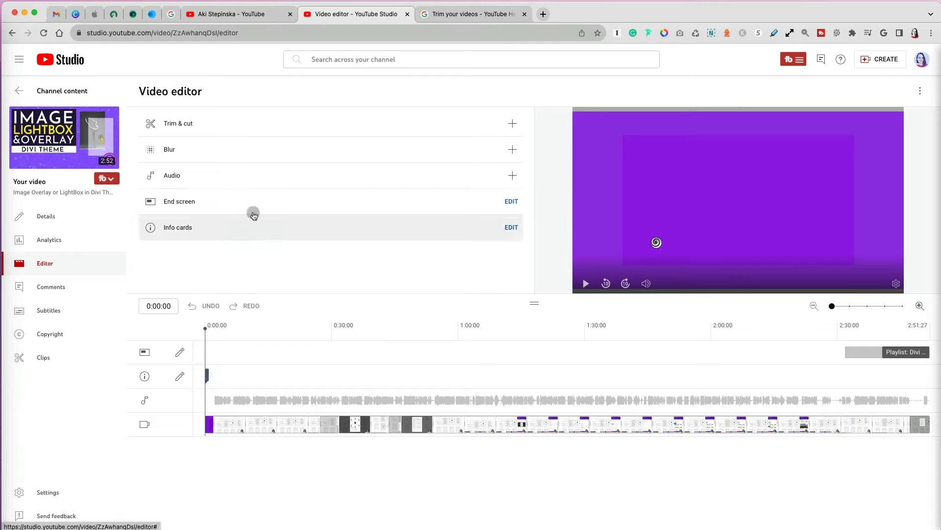
# - Open the info cards of the Divi image overlay video for editing
pyautogui.click(512, 227)
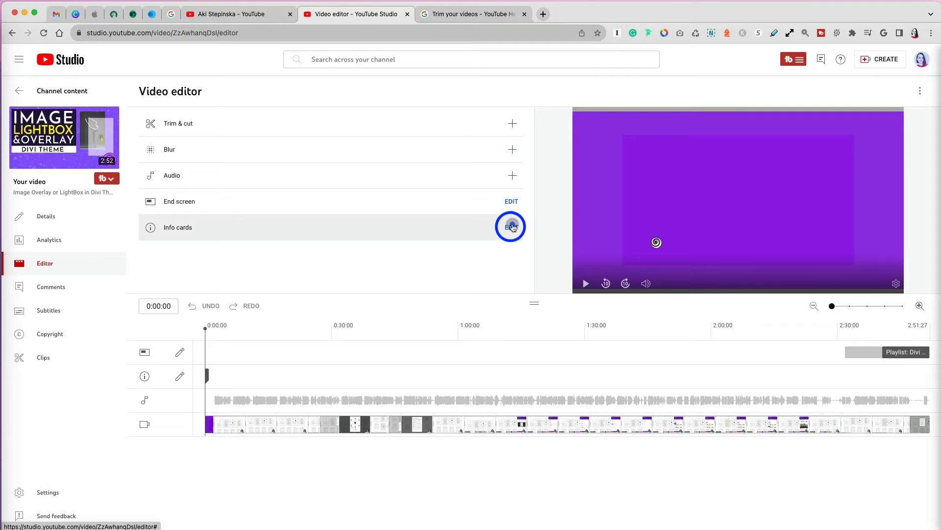